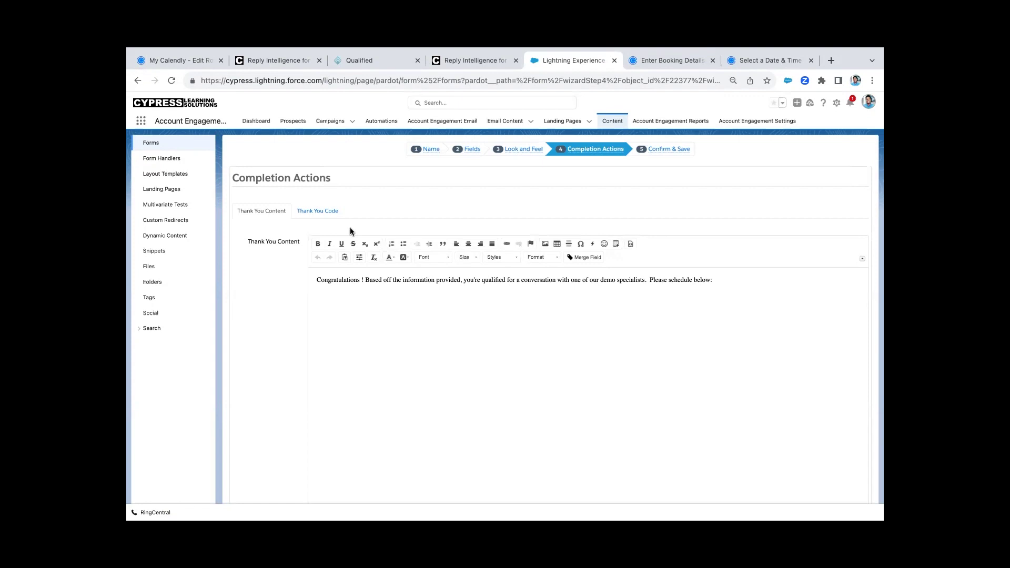
Bring up the Calendly 'Enter Booking Details' page showing the prefilled name and email.
left_click(675, 59)
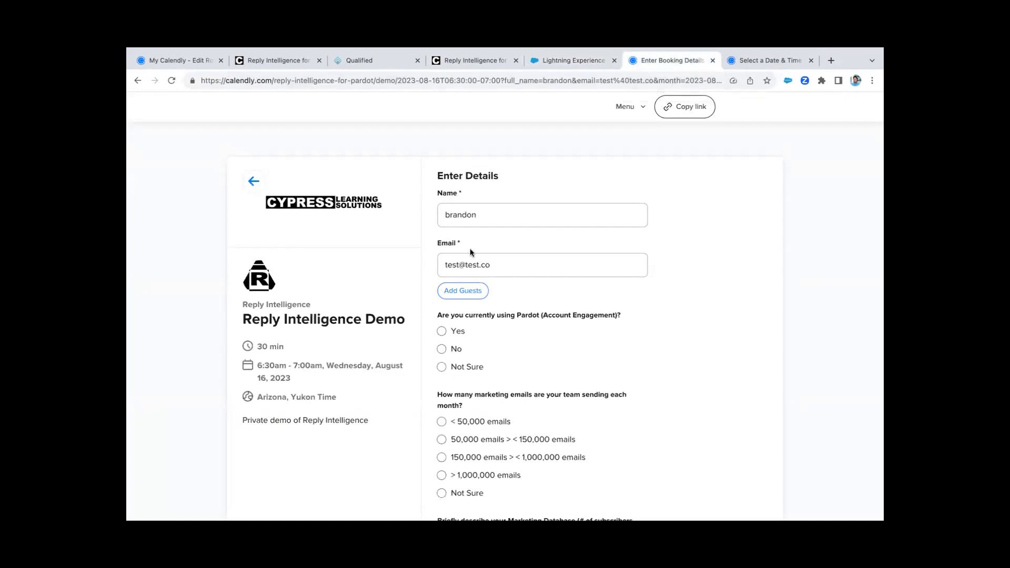
Inspect the Calendly Name and Email inputs in DevTools to reveal full_name and email.
right_click(708, 222)
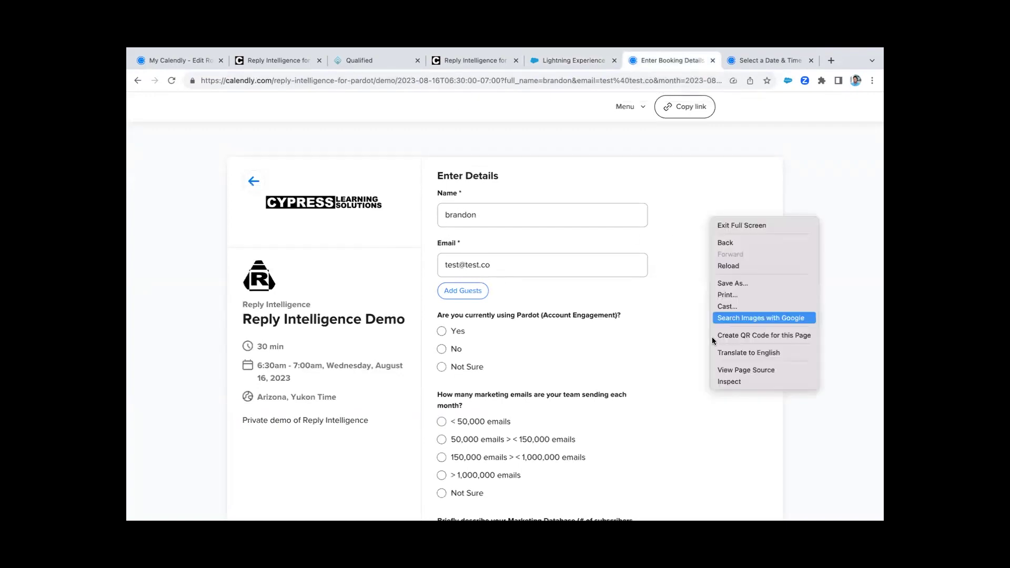
left_click(729, 383)
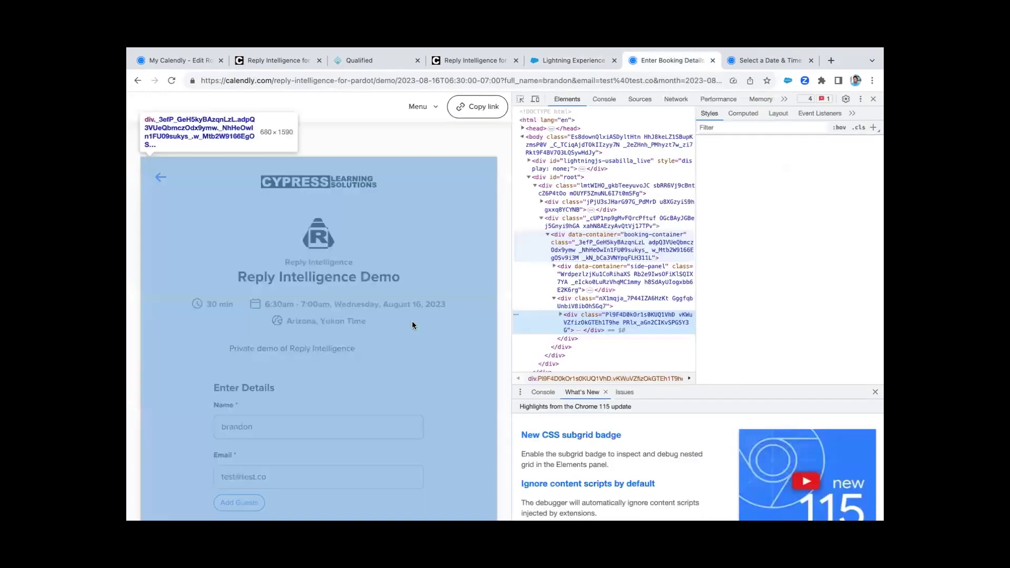
scroll(412, 321, "down", 2)
left_click(520, 99)
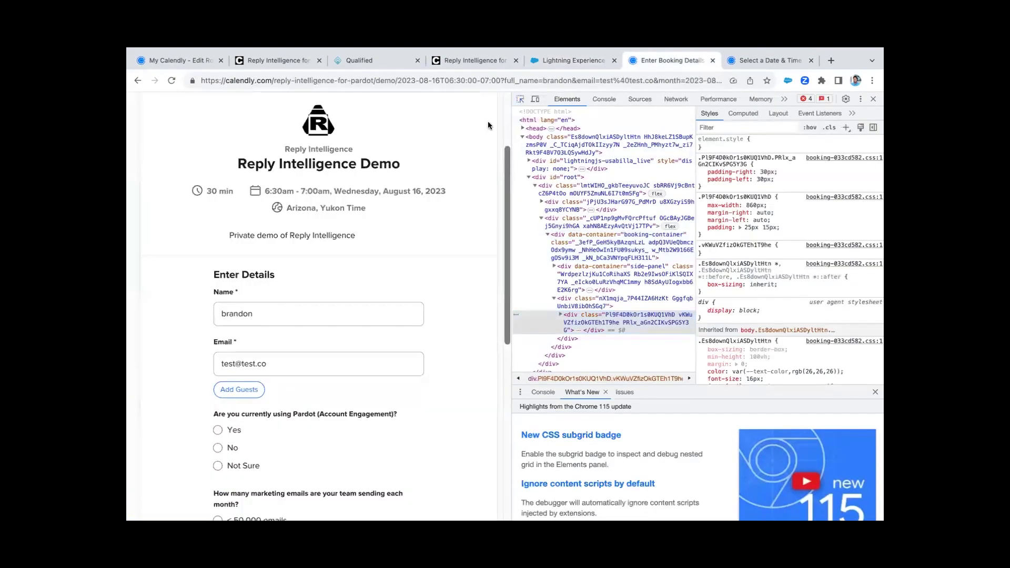
left_click(343, 313)
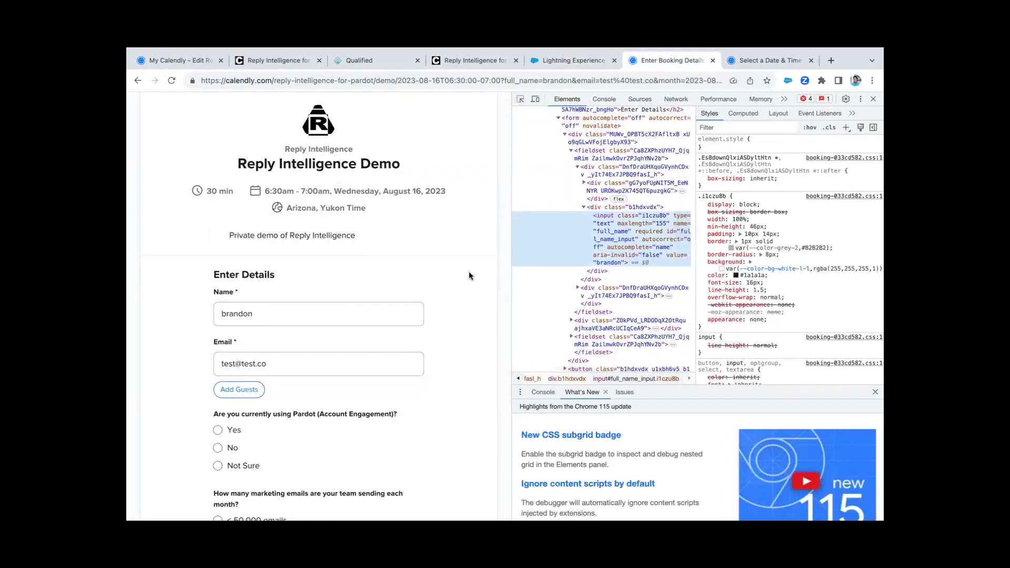
left_click(519, 98)
left_click(321, 362)
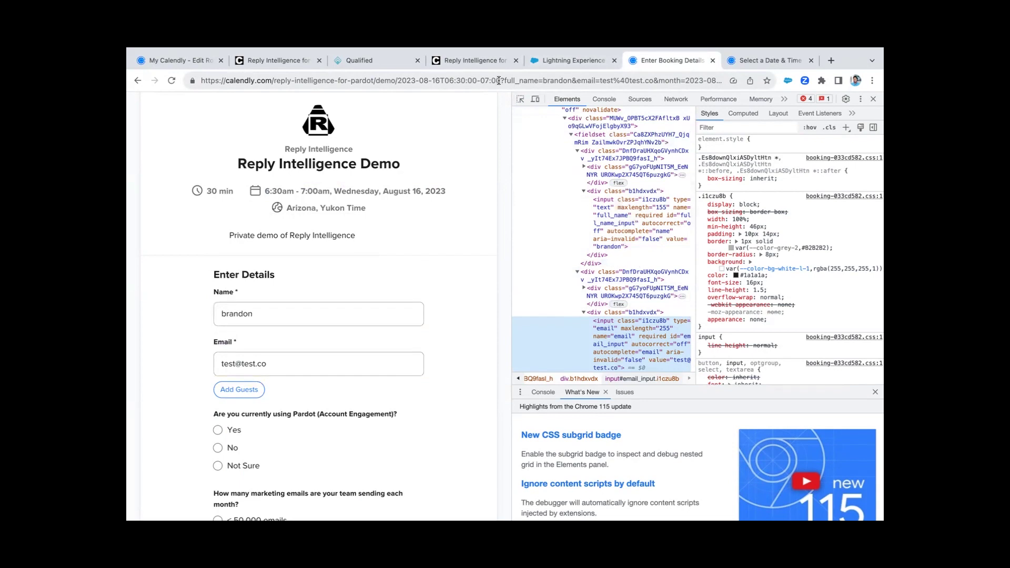
Highlight 'full_name=brandon&email=test%40test.co' in the URL, then close DevTools.
left_click_drag(505, 80, 542, 80)
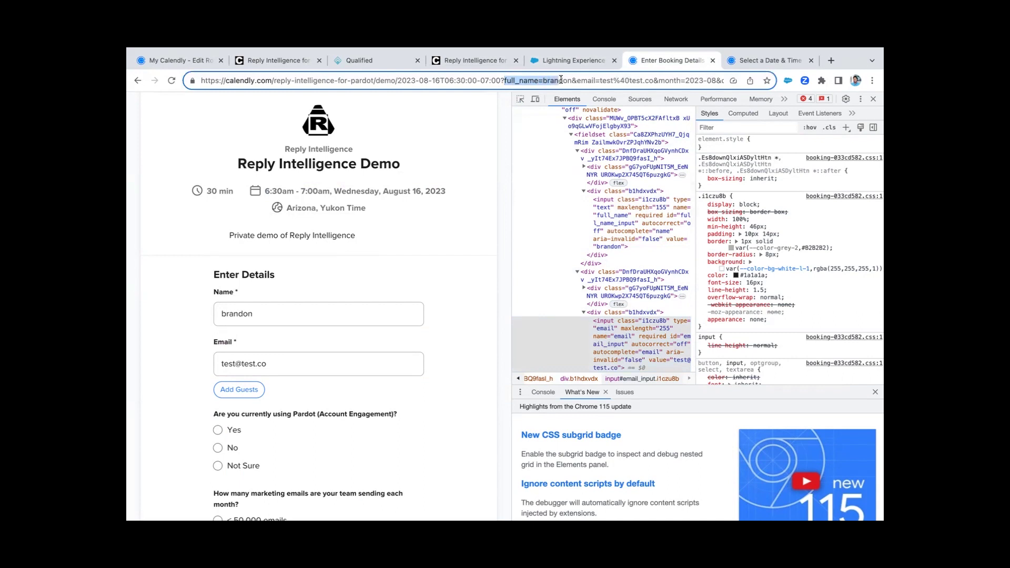
left_click_drag(542, 80, 649, 80)
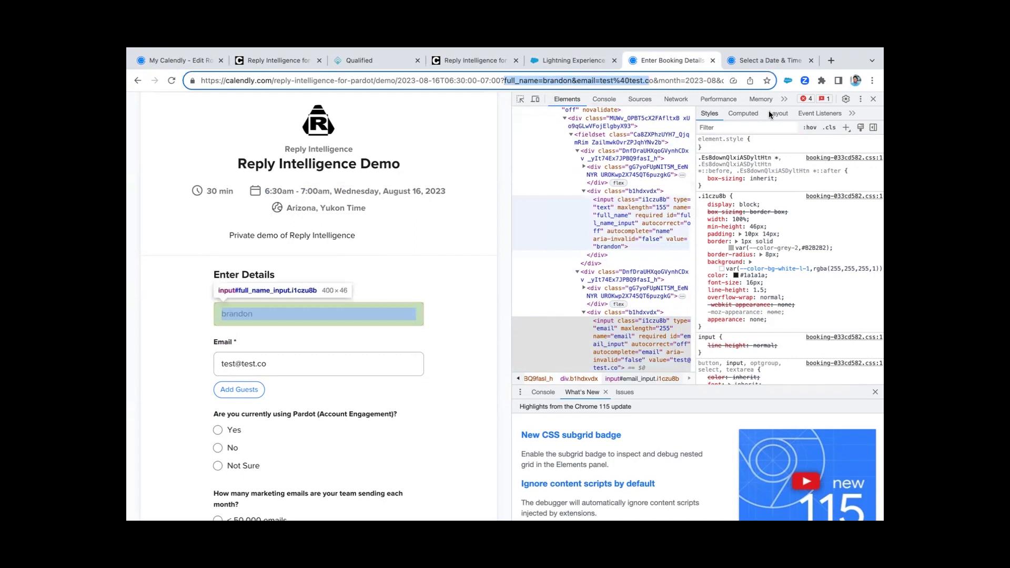
left_click(873, 102)
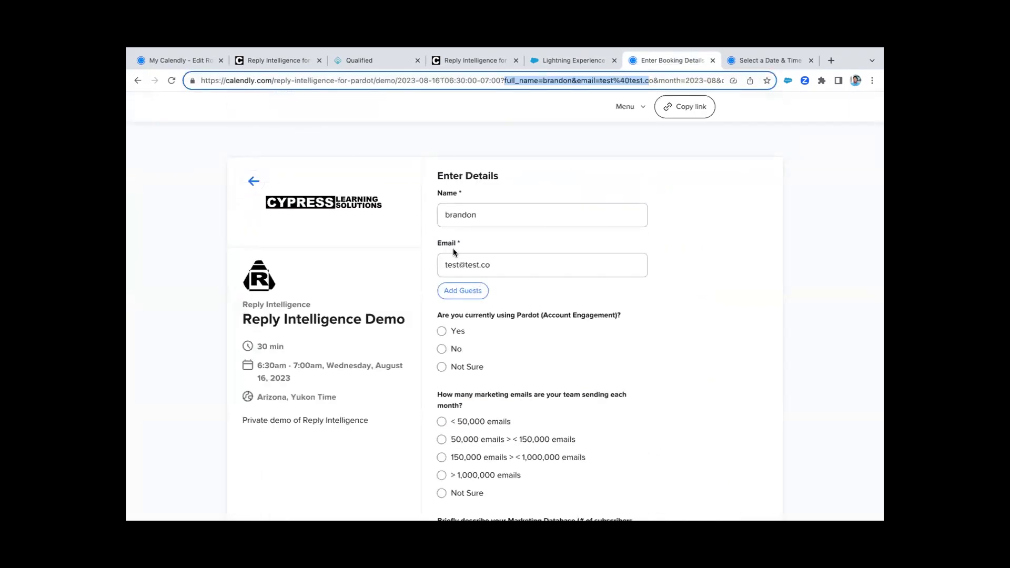
Show Pardot's thank-you content as HTML source and compare it with Calendly's inline embed code.
left_click(552, 64)
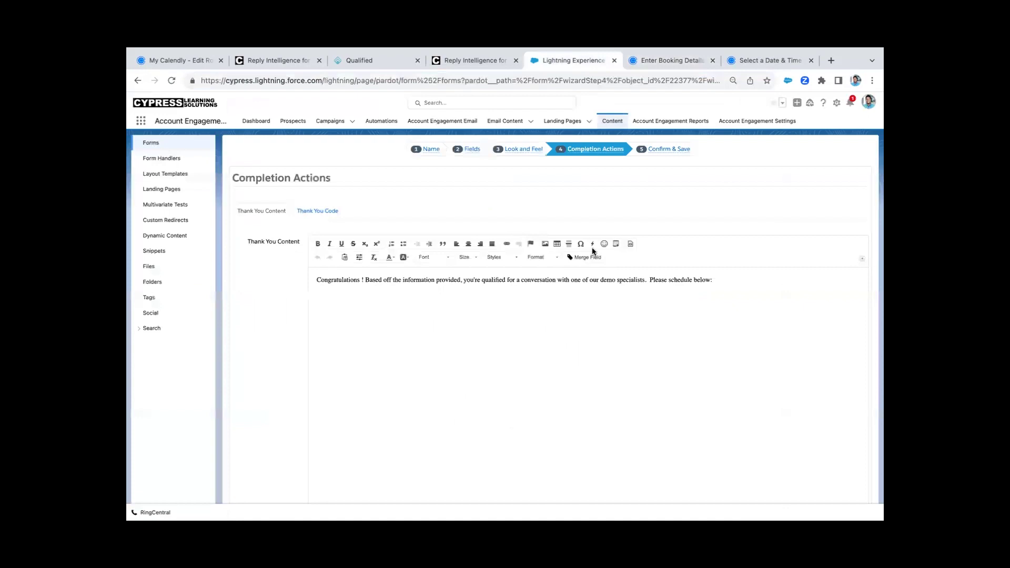
left_click(630, 243)
scroll(517, 375, "down", 1)
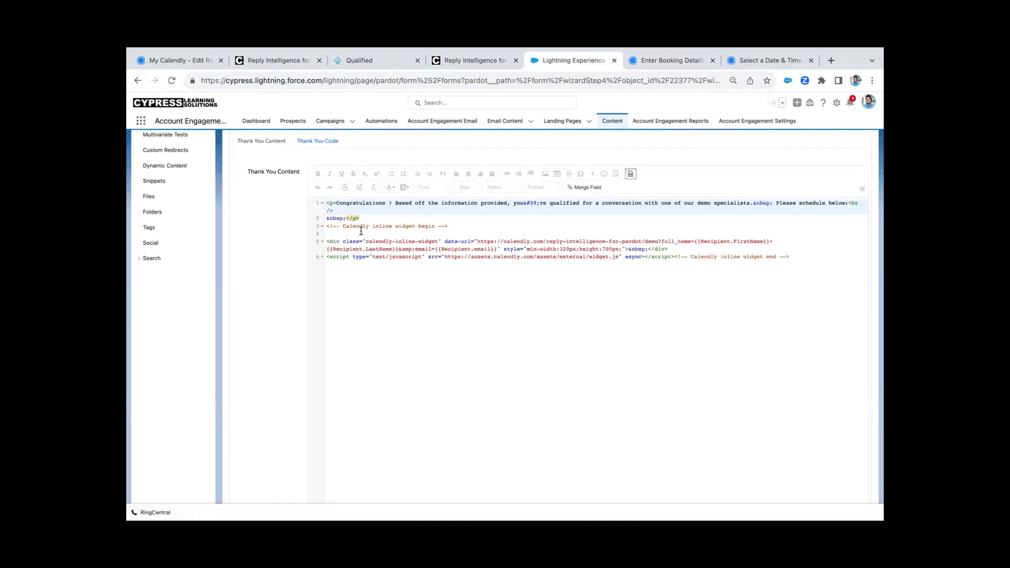
left_click(179, 60)
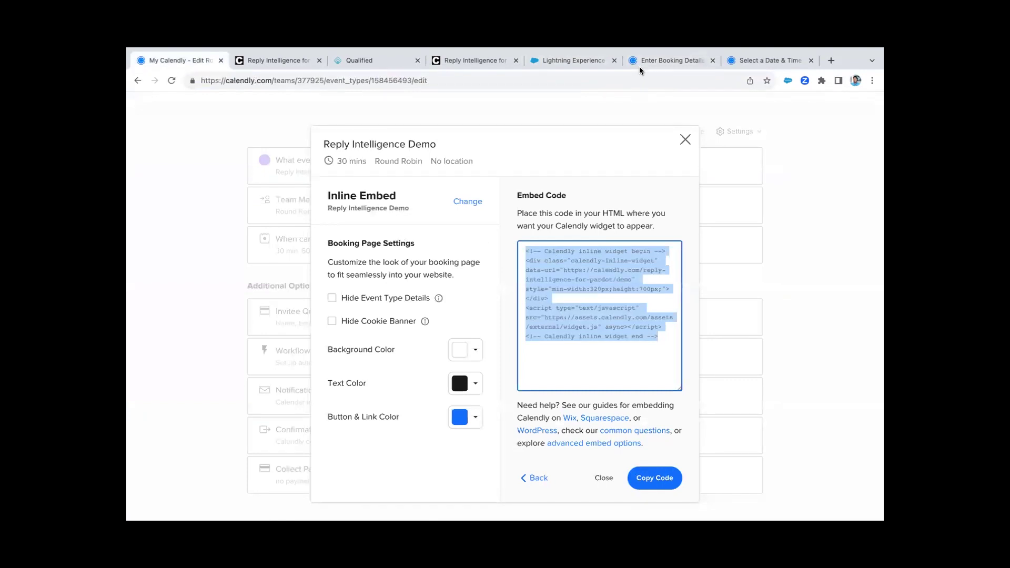
left_click(568, 60)
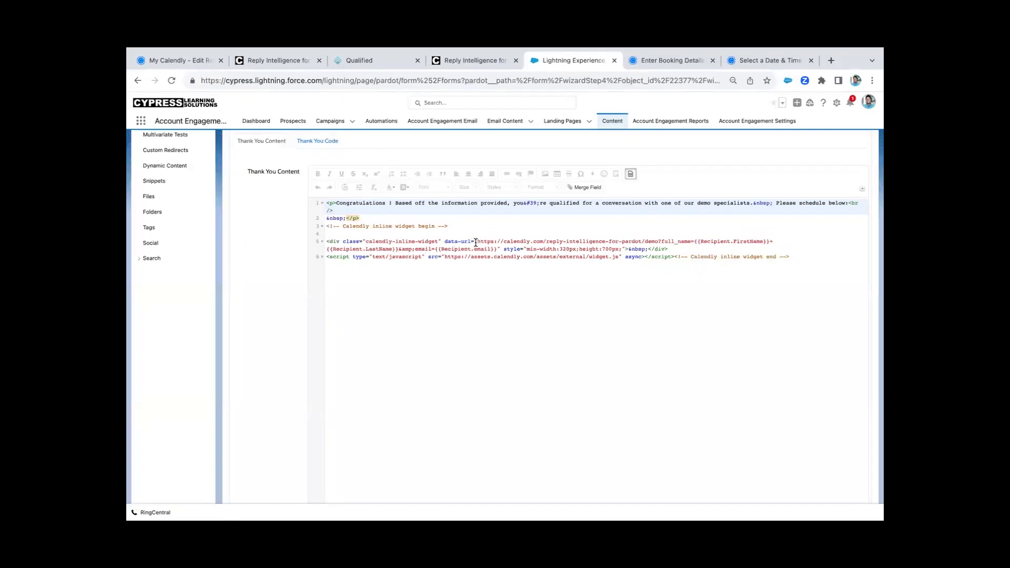
Highlight the embed URL's full_name and email={{Recipient.email}} merge-field parameters.
left_click_drag(476, 241, 657, 242)
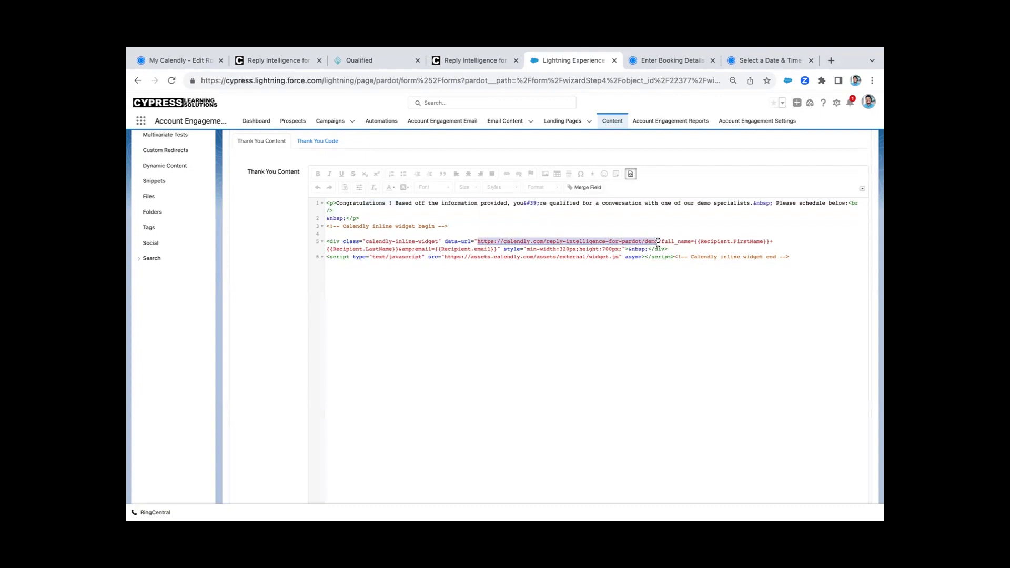
left_click_drag(658, 241, 691, 242)
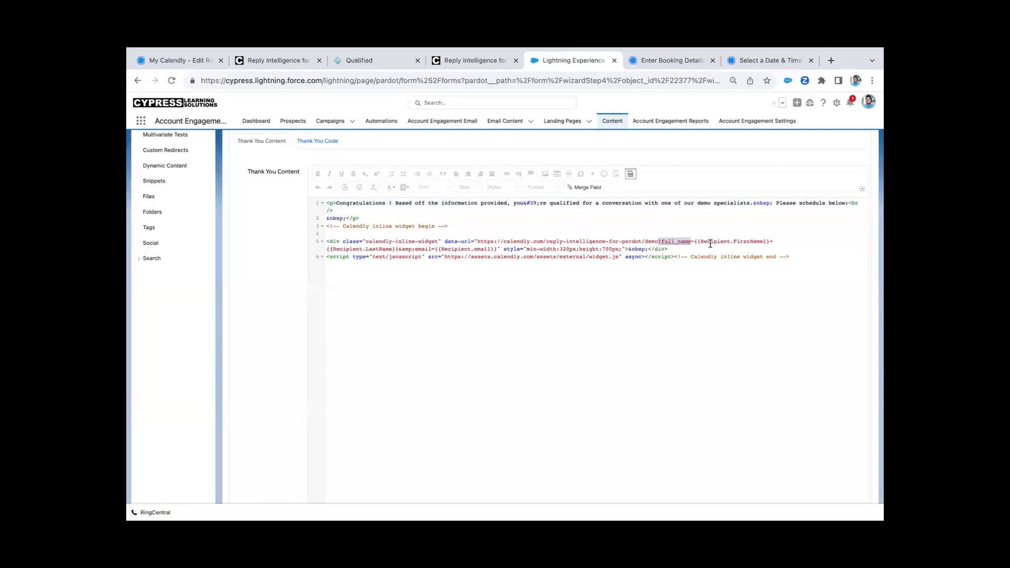
left_click(772, 241)
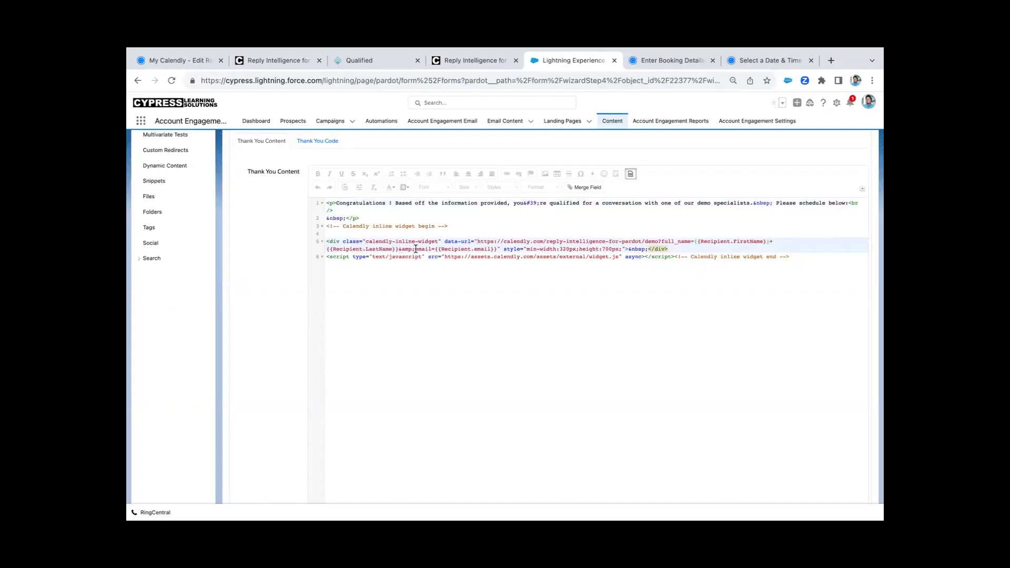
left_click_drag(416, 249, 496, 250)
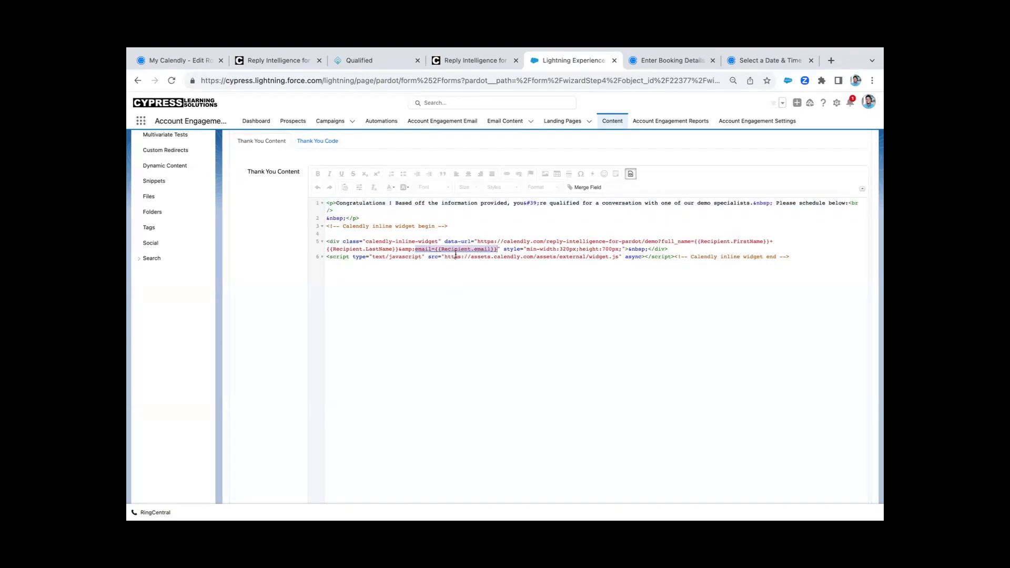
Submit the Reply Intelligence landing page form with the entered email using Learn More!
left_click(472, 63)
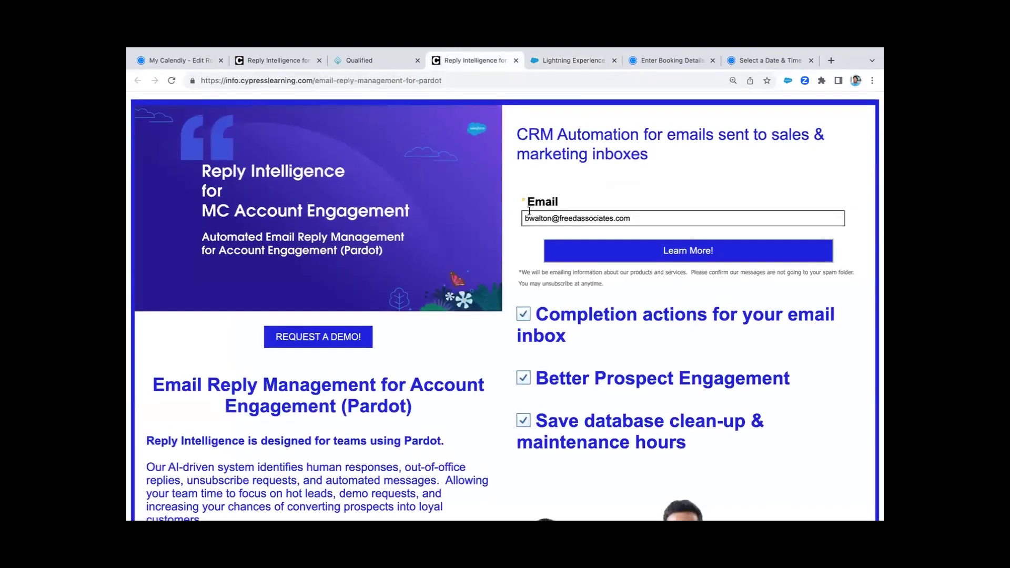
scroll(556, 215, "down", 1)
scroll(384, 235, "down", 1)
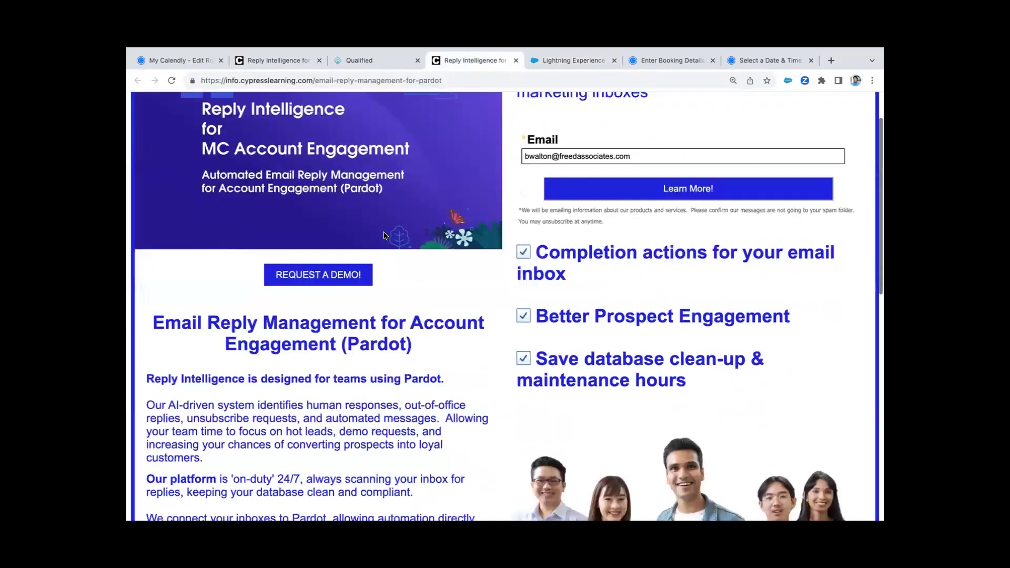
scroll(385, 235, "down", 5)
scroll(384, 236, "up", 3)
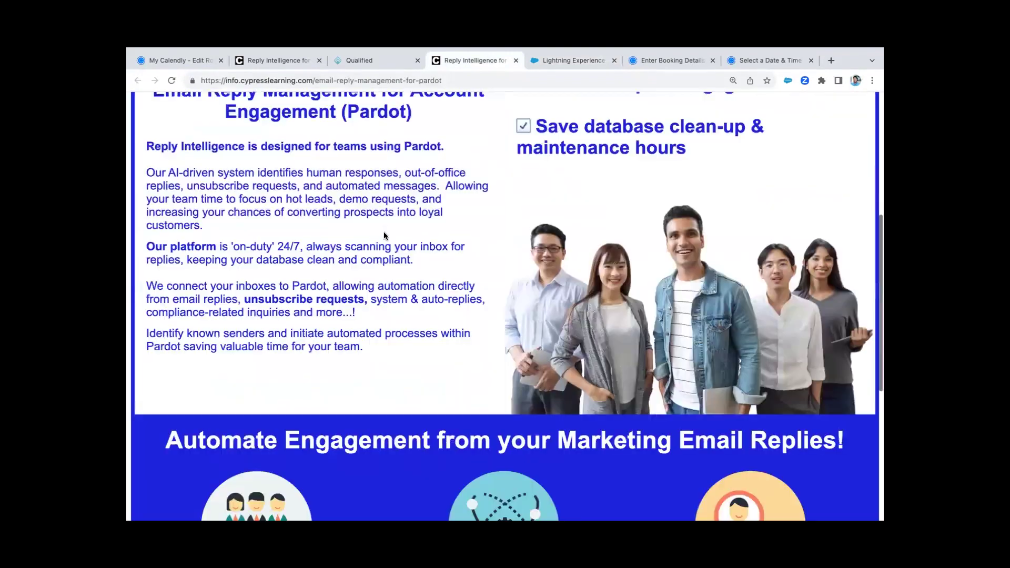
scroll(384, 235, "up", 3)
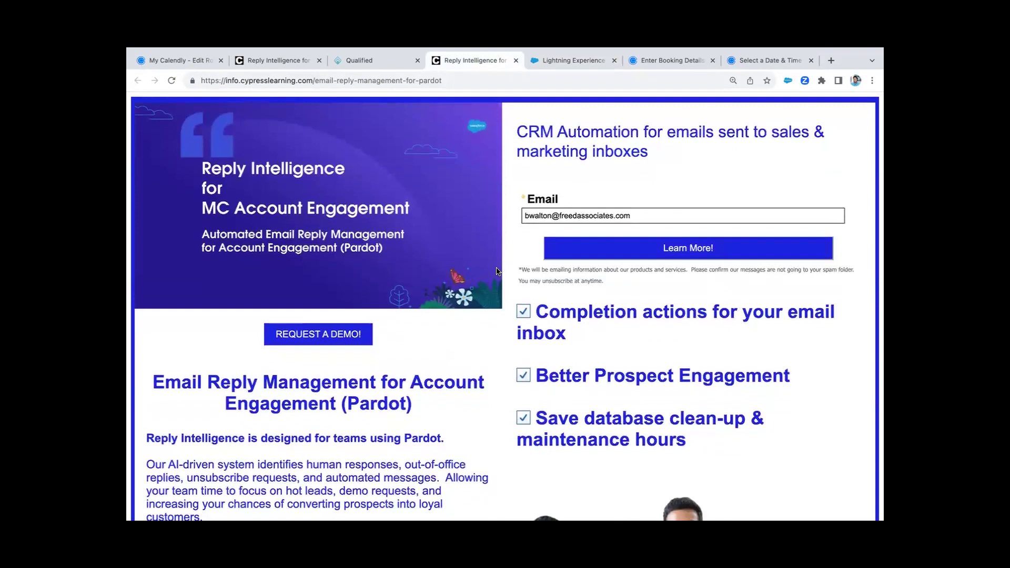
triple_click(551, 214)
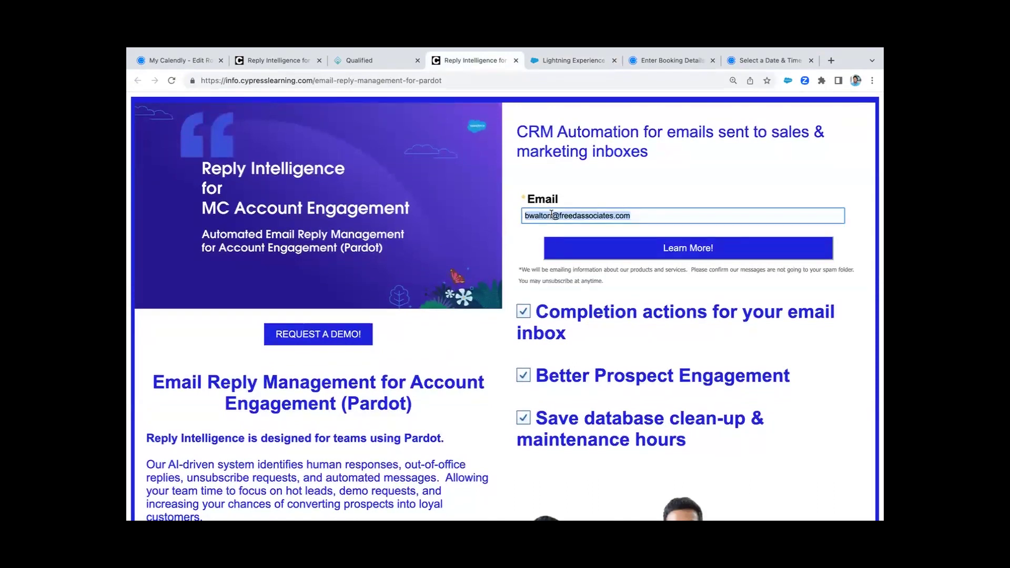
left_click(580, 253)
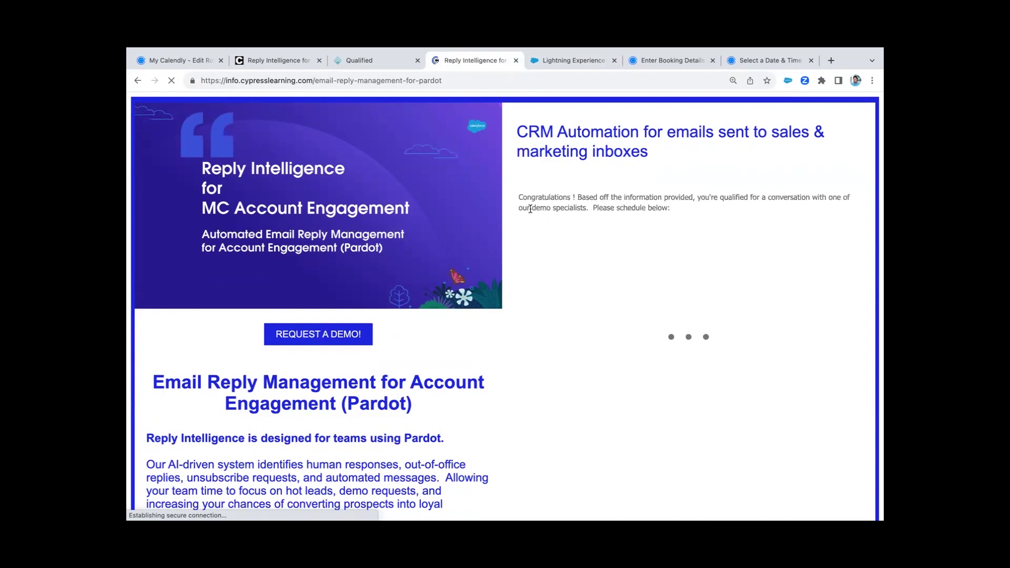
scroll(553, 221, "down", 3)
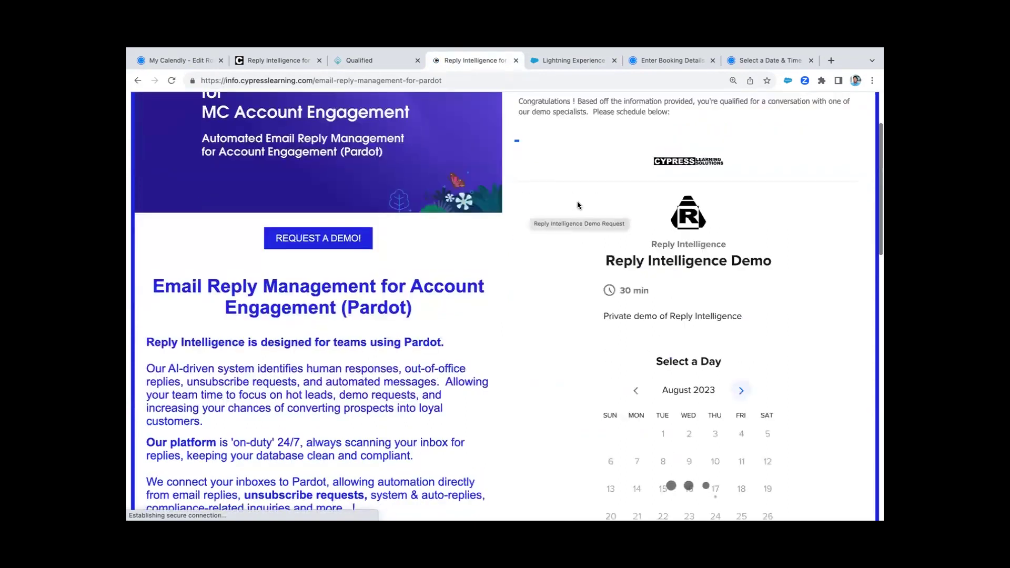
scroll(592, 256, "up", 2)
scroll(592, 256, "up", 1)
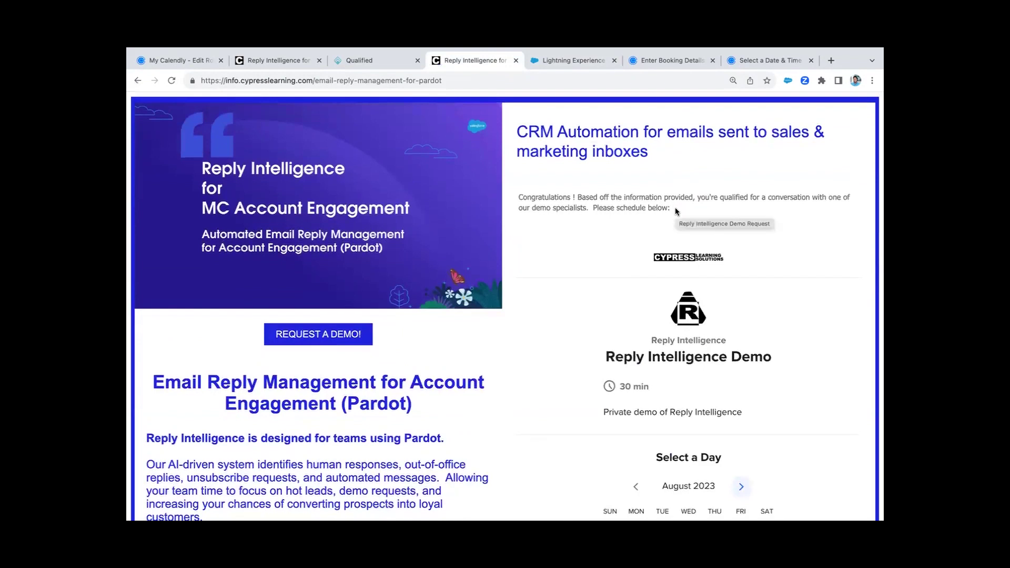
scroll(674, 208, "down", 3)
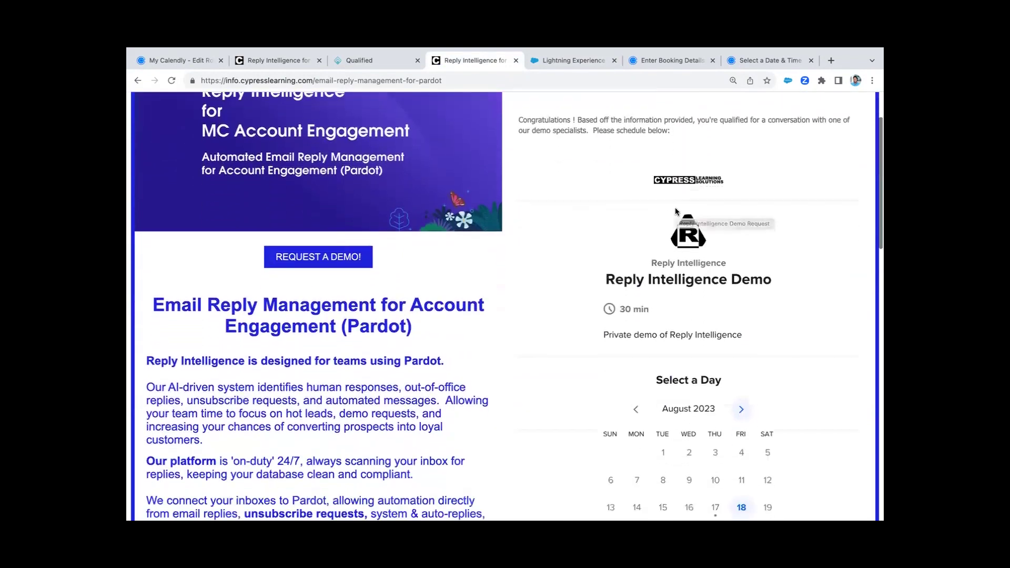
scroll(702, 333, "down", 2)
Pick the Friday, August 18, 6:00am slot and continue to the prefilled details form.
left_click(740, 381)
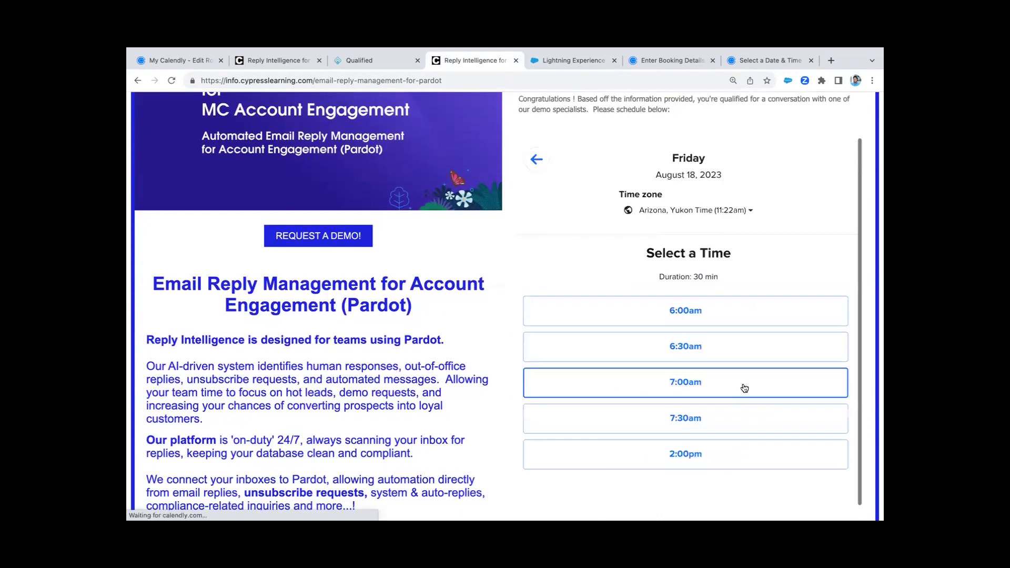
left_click(692, 316)
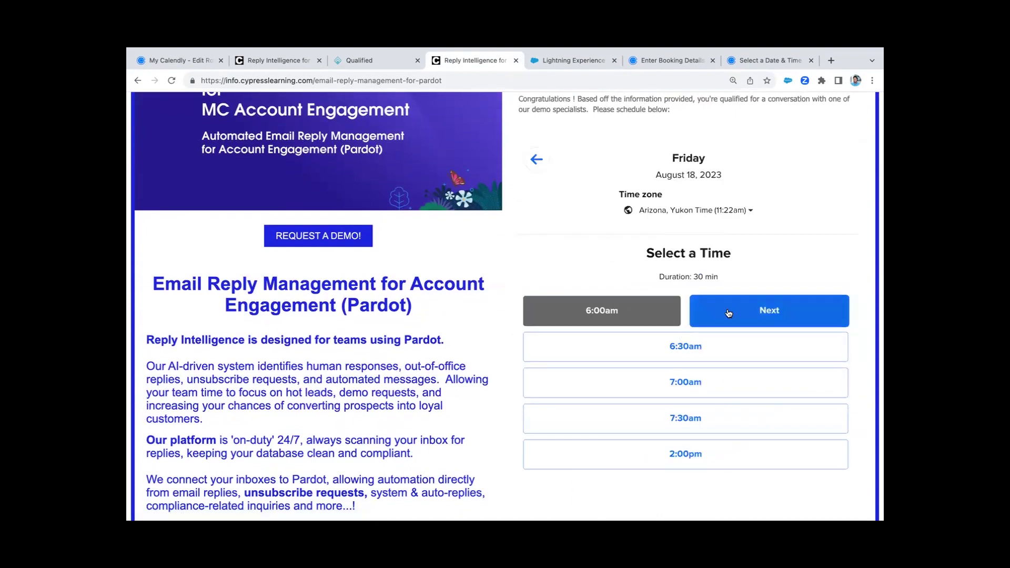
left_click(712, 312)
scroll(727, 315, "down", 1)
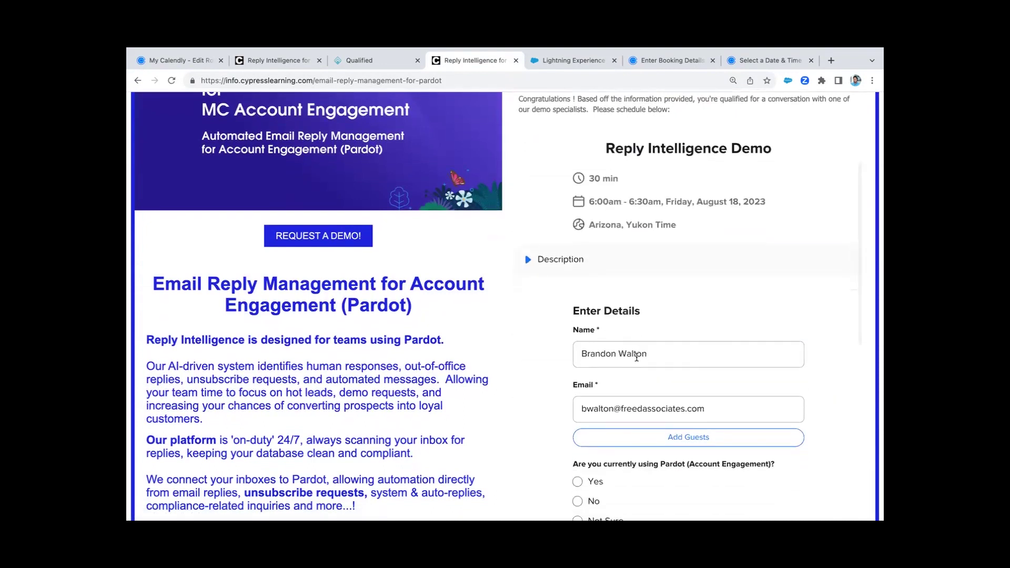
scroll(684, 302, "down", 1)
scroll(683, 302, "down", 1)
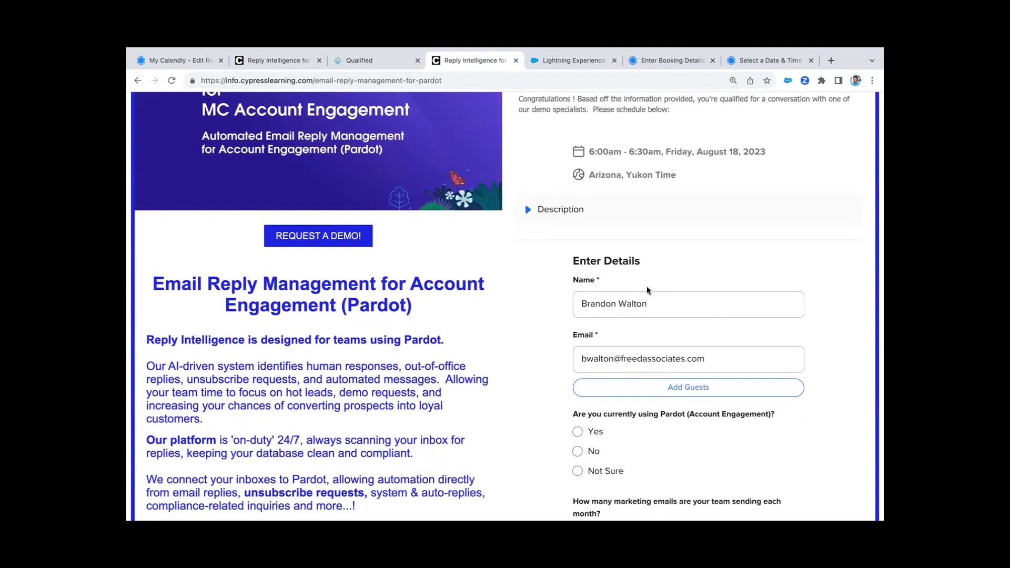
scroll(660, 219, "down", 1)
scroll(623, 277, "down", 1)
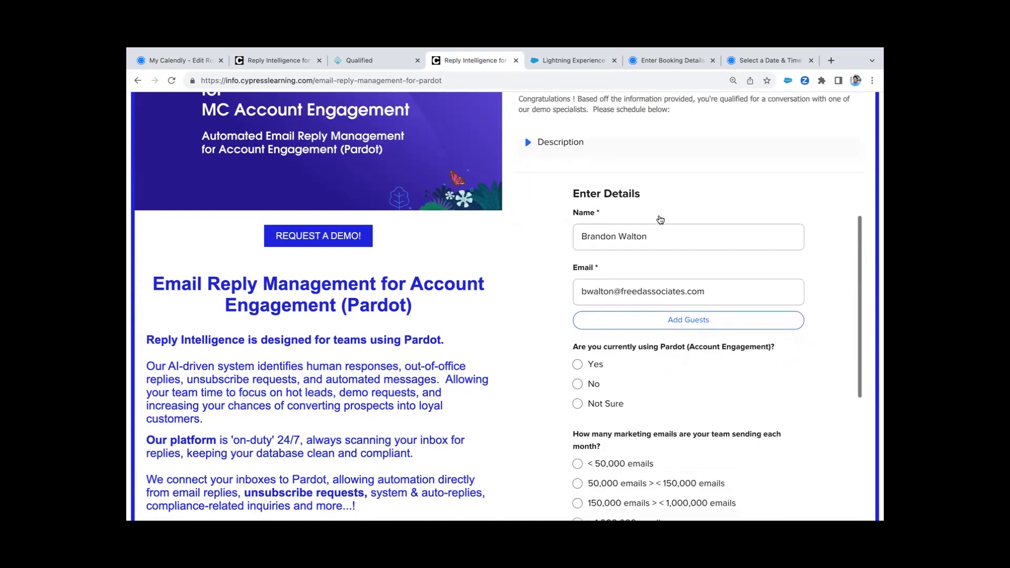
scroll(594, 338, "down", 2)
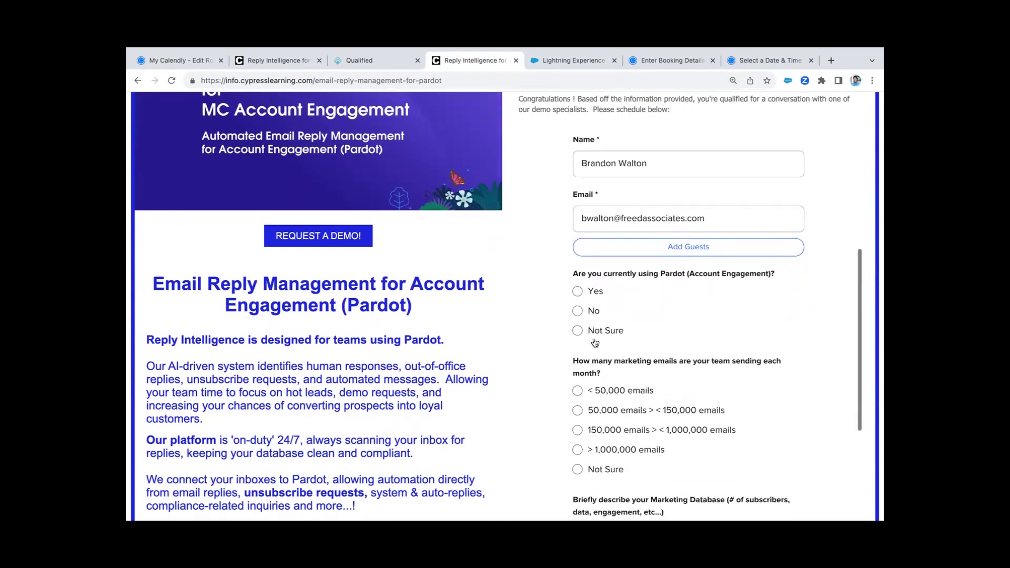
scroll(593, 342, "down", 1)
scroll(594, 341, "down", 1)
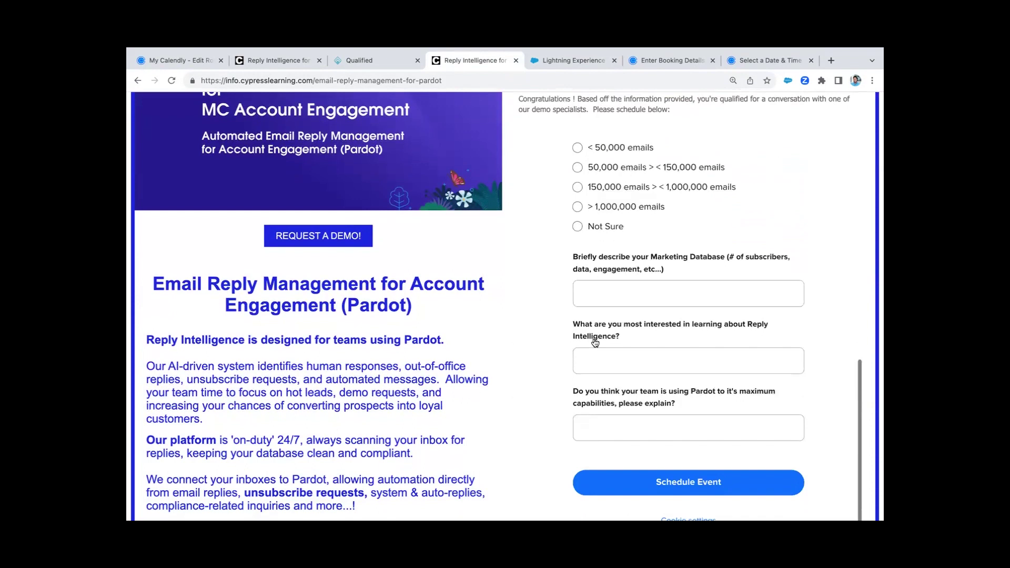
scroll(588, 351, "up", 2)
scroll(581, 361, "up", 2)
scroll(581, 362, "down", 1)
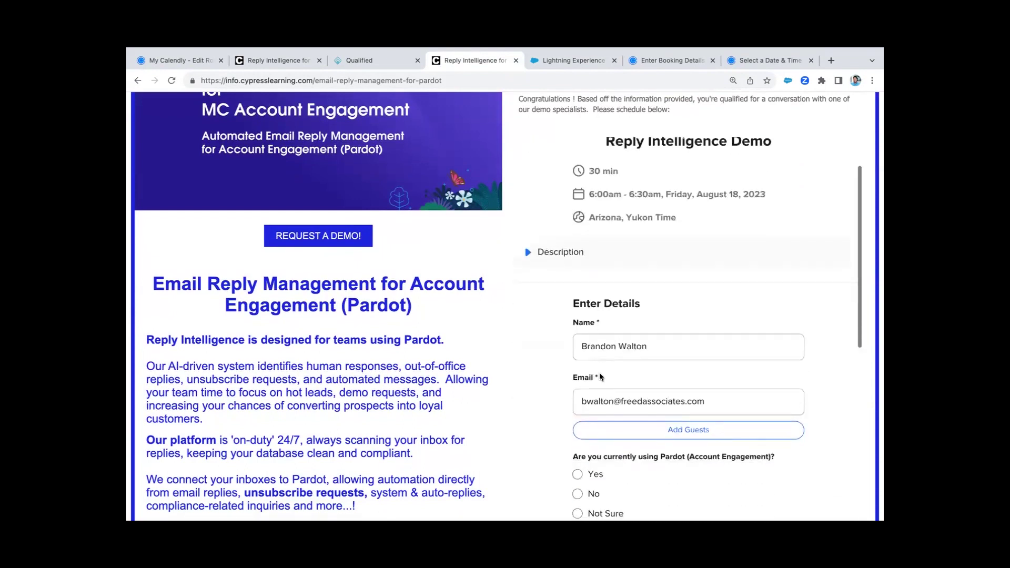